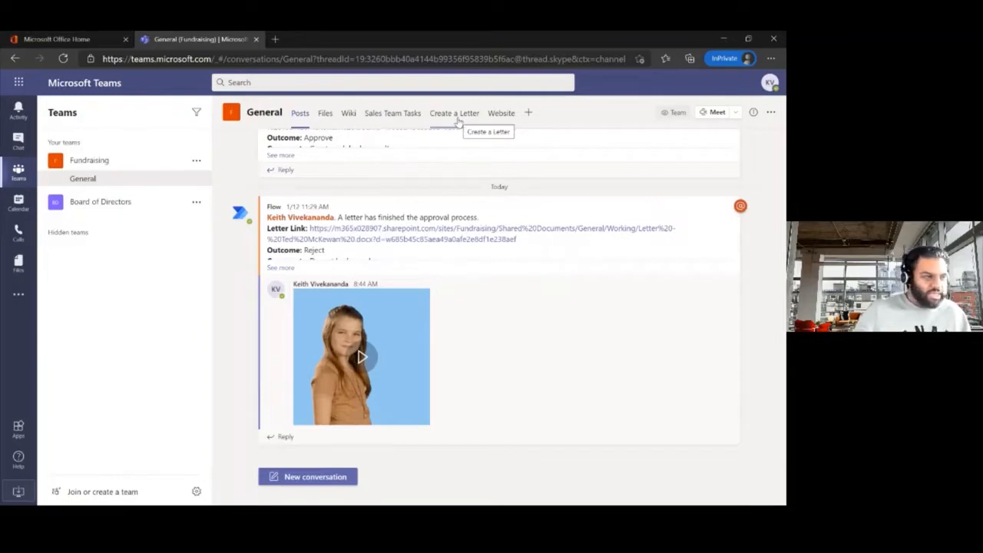
Step: Switch the Fundraising General channel to its Create a Letter page
click(456, 117)
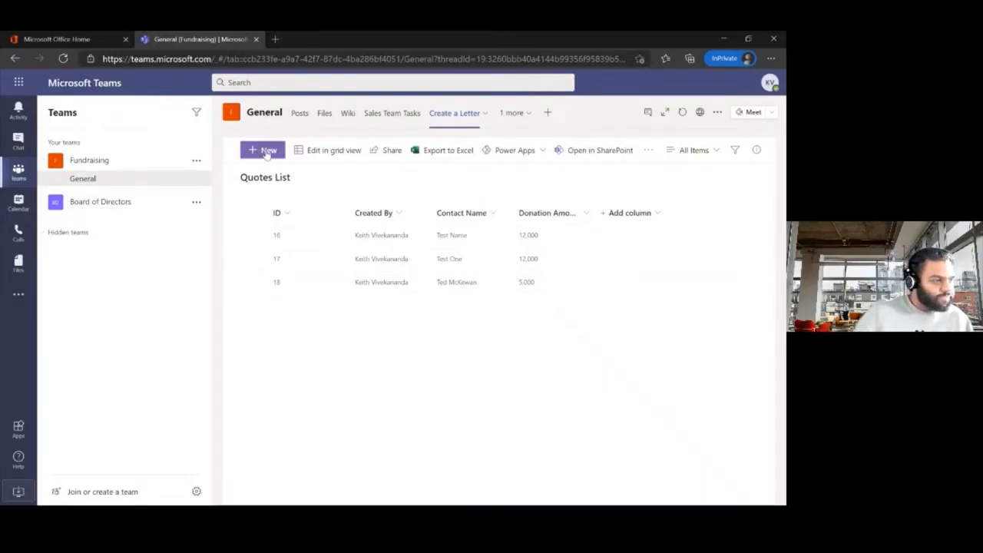
Step: Check the Template folder in the channel's files, then return to Create a Letter
click(325, 115)
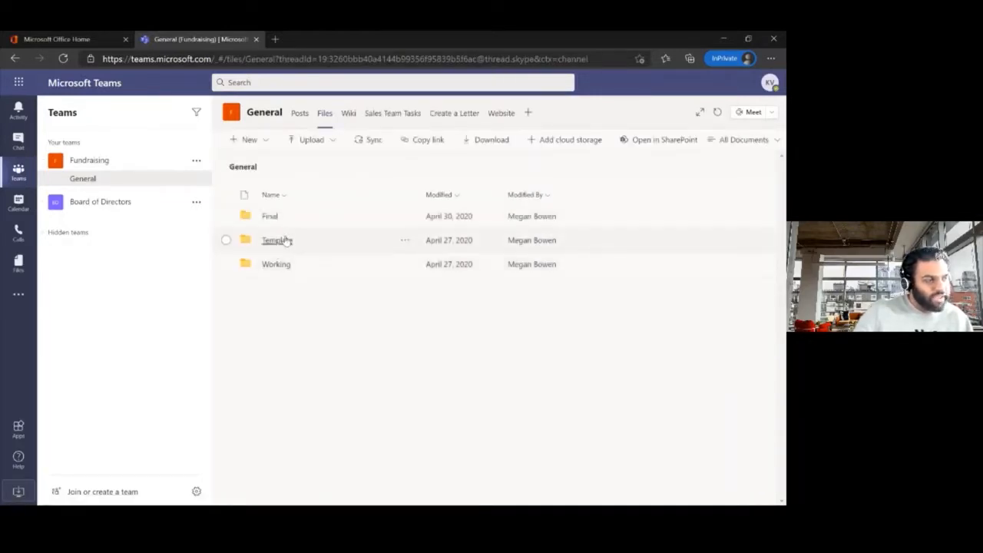
click(284, 240)
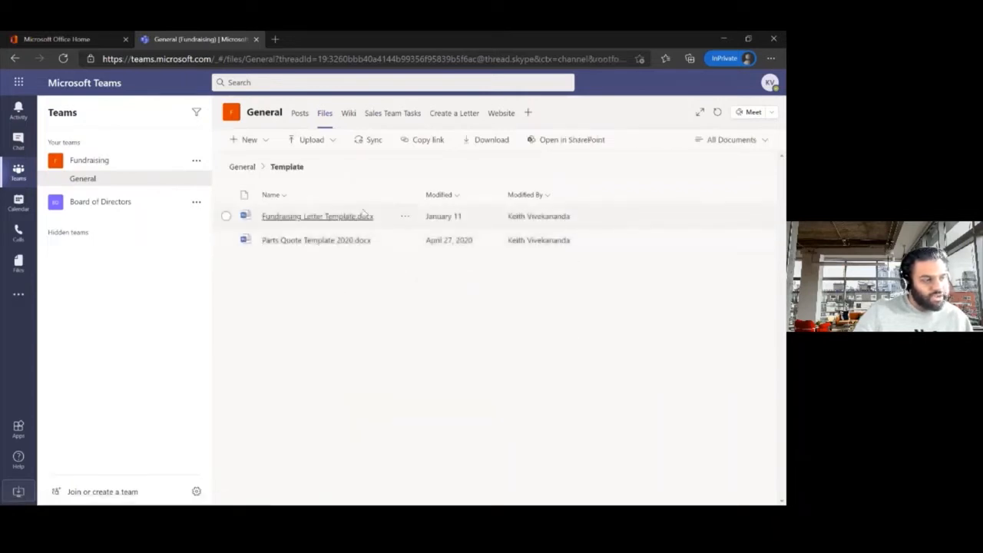
click(469, 114)
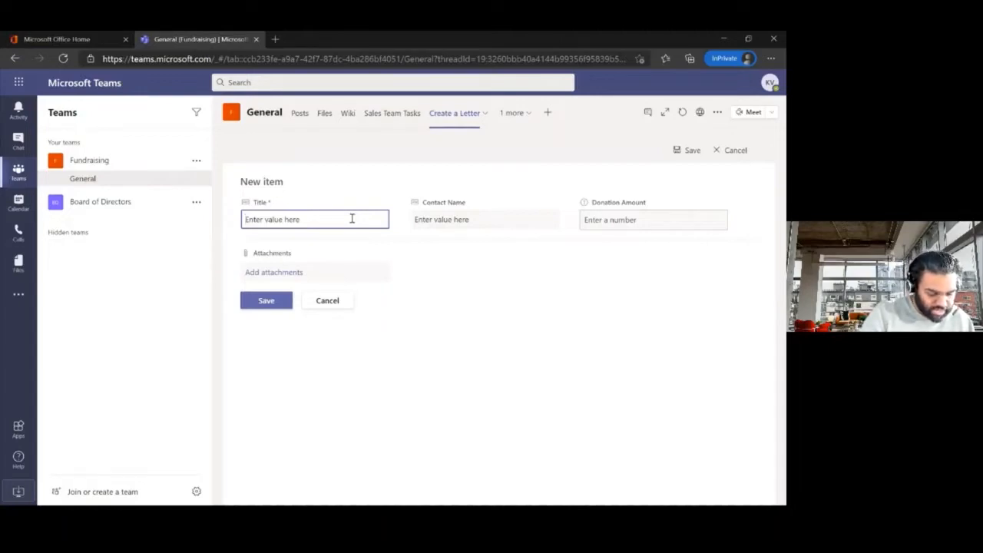
Step: Save a new Quotes List item with the account title, contact's name and a 5000 donation
text(Mcewan Account)
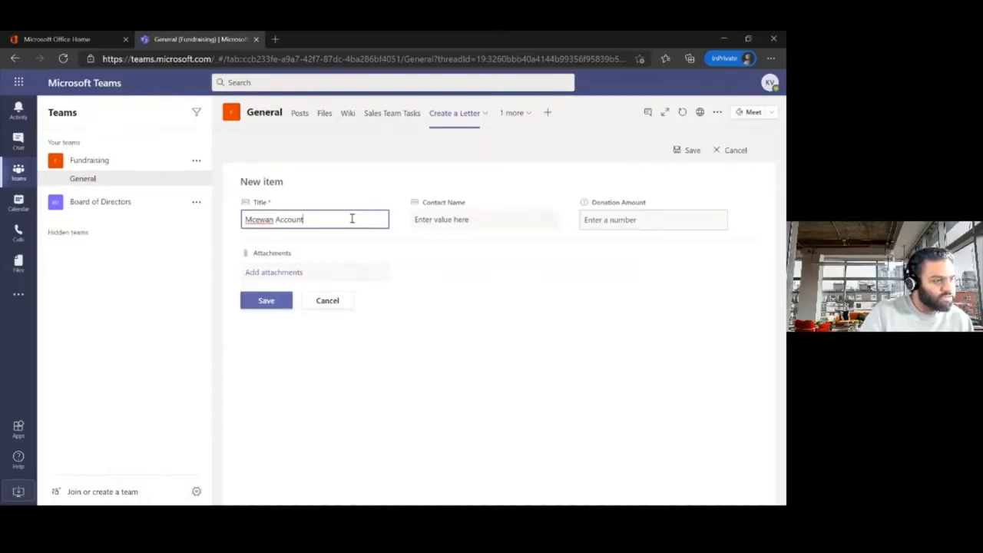
click(452, 222)
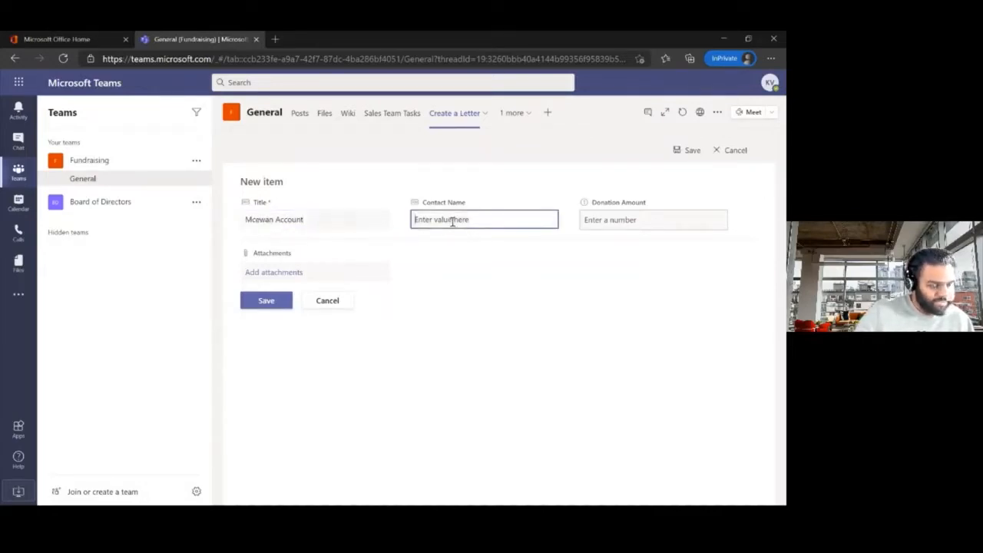
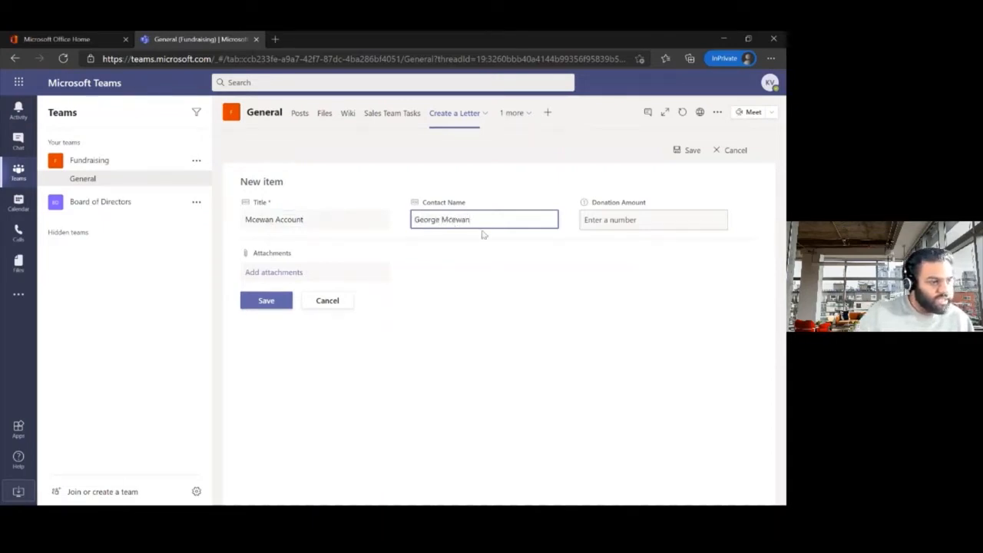
click(605, 226)
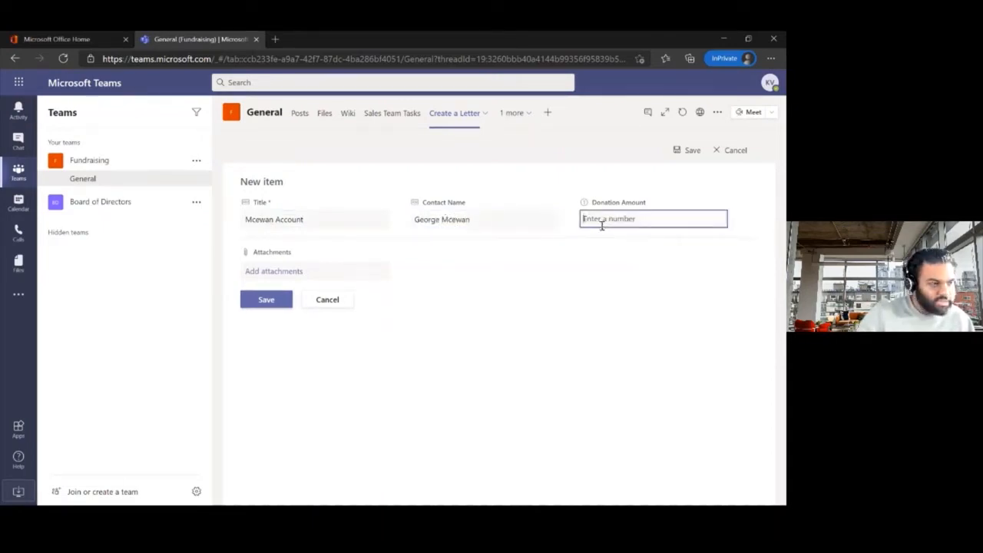
text(5000)
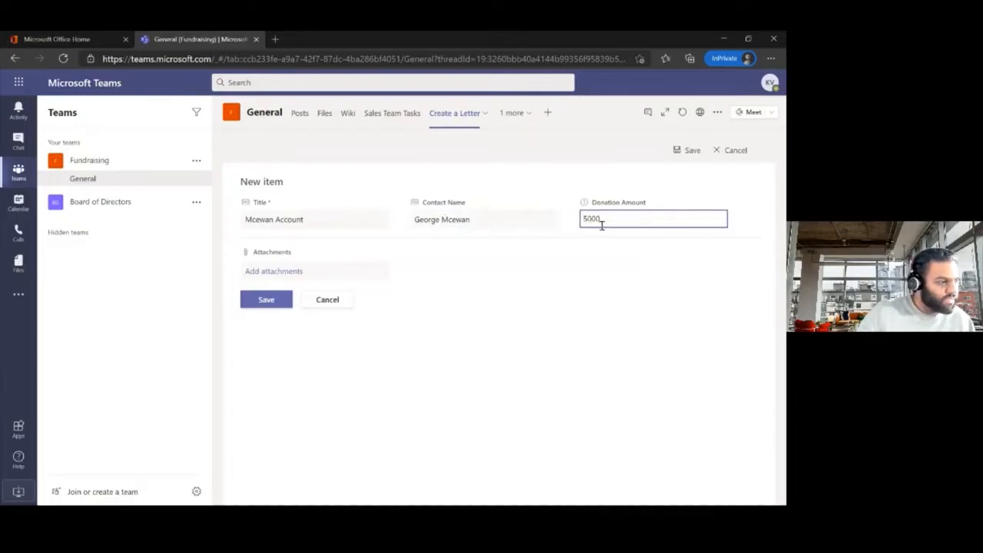
click(279, 301)
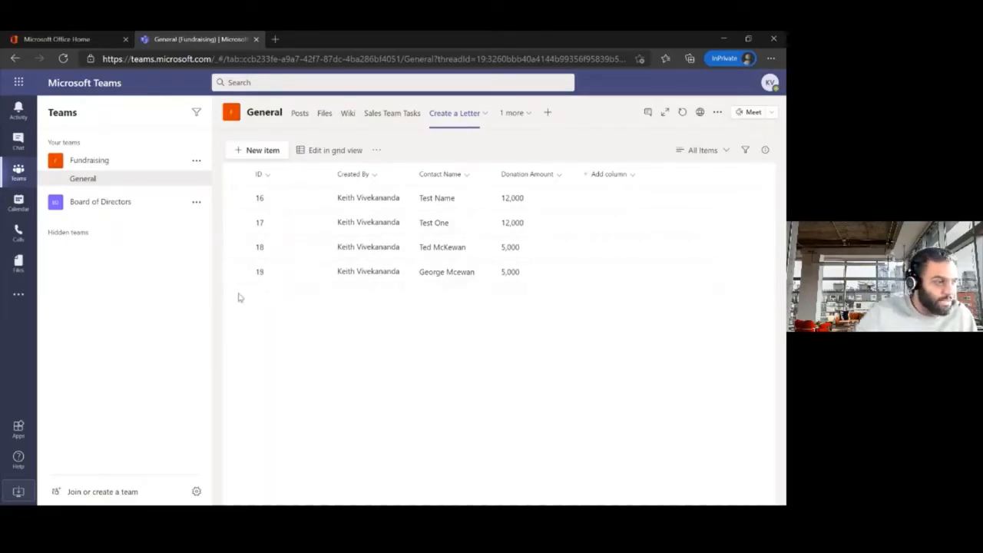
Step: Refresh the Files Working folder and open the newly generated letter
click(326, 117)
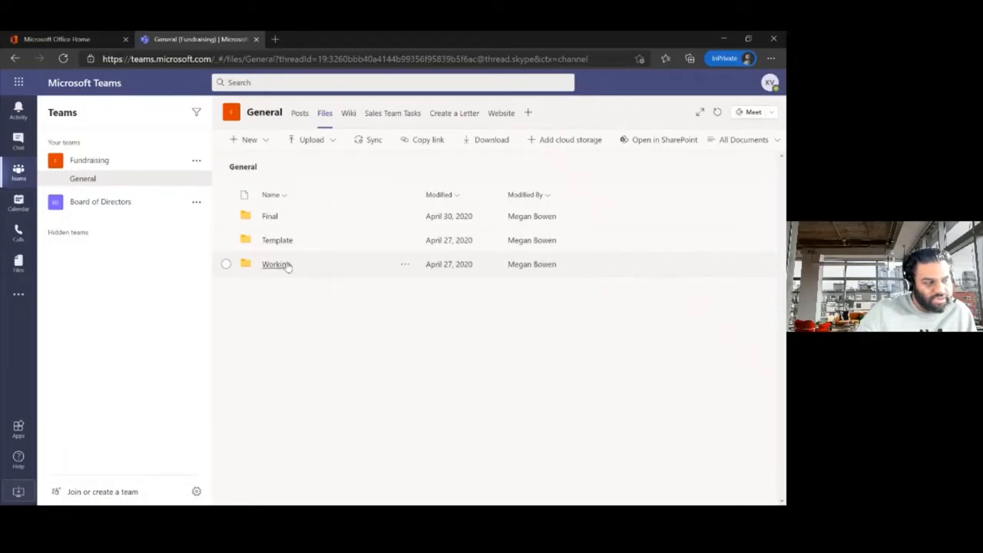
click(288, 266)
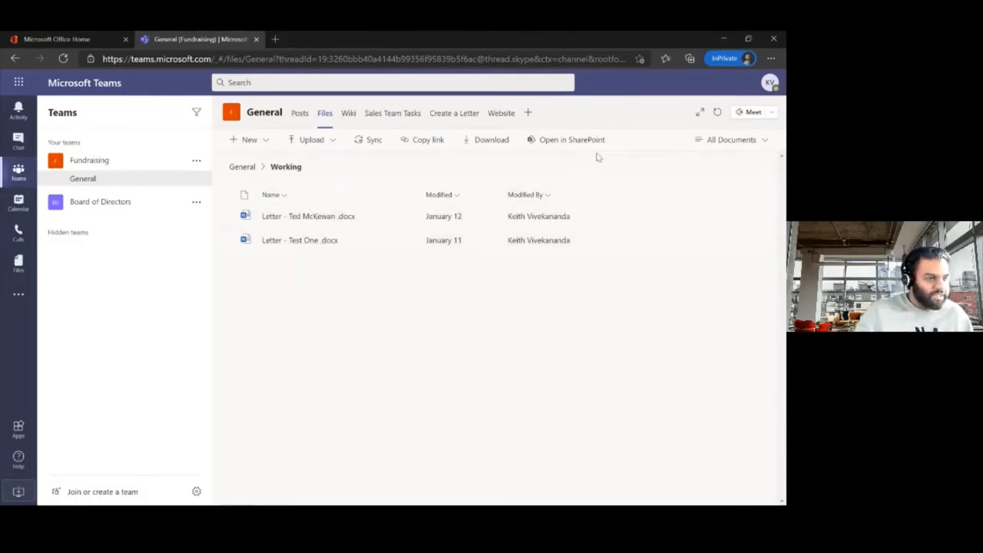
click(716, 116)
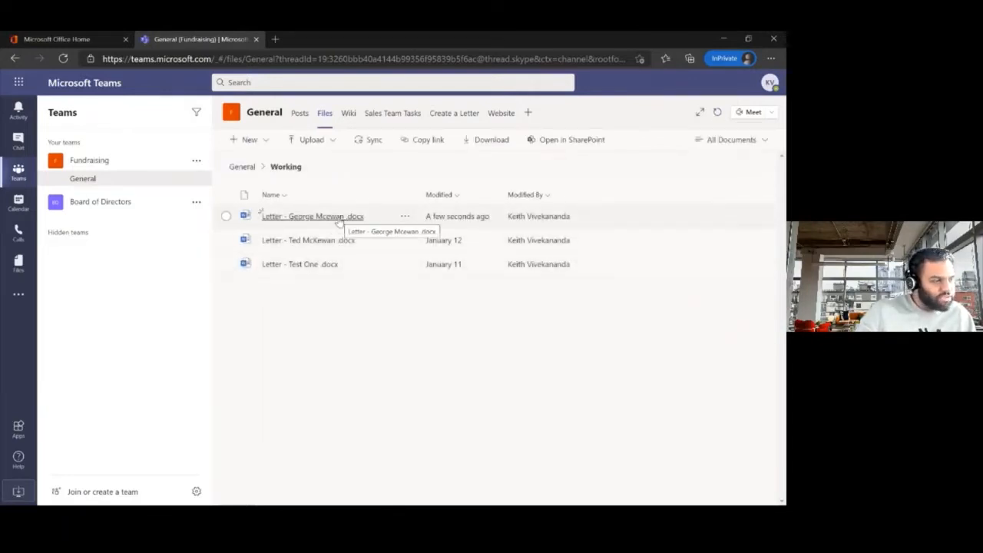
click(338, 219)
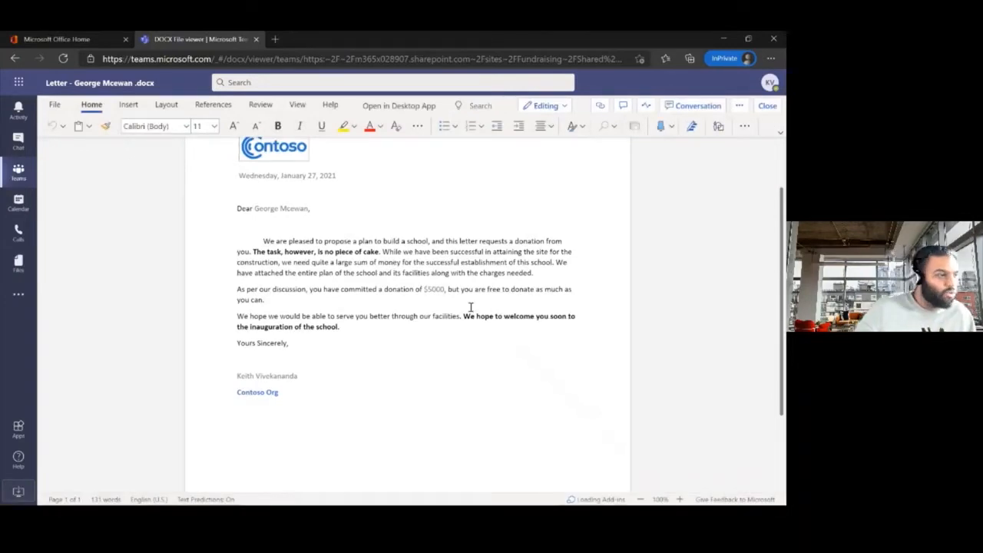
Step: Review the generated $5000 donation letter and close it to return to the Working folder
scroll(366, 342, up, 2)
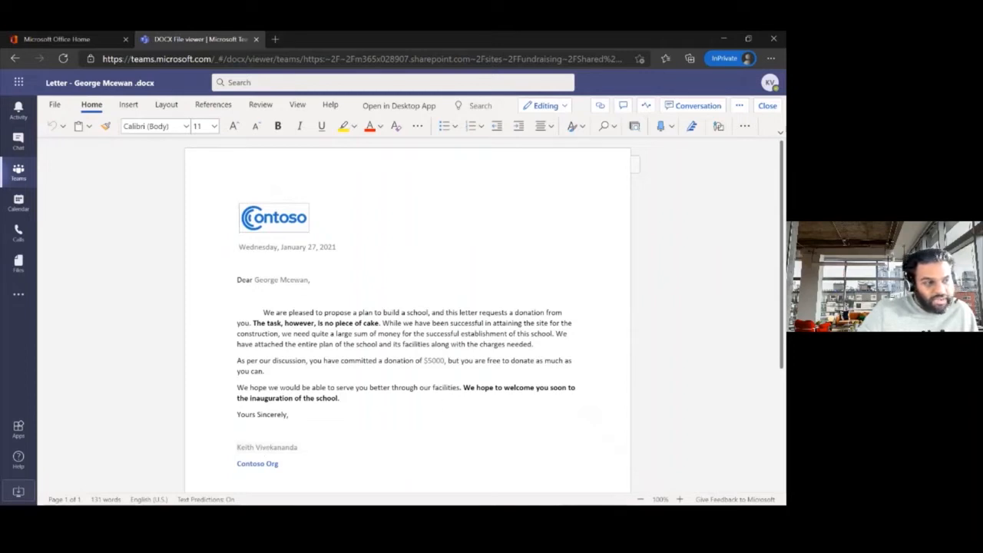
click(765, 86)
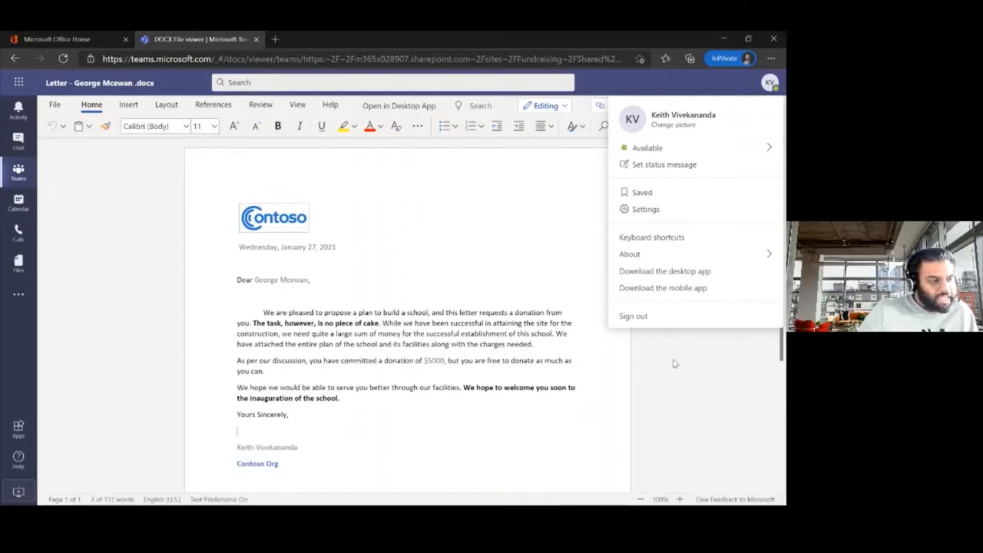
click(769, 83)
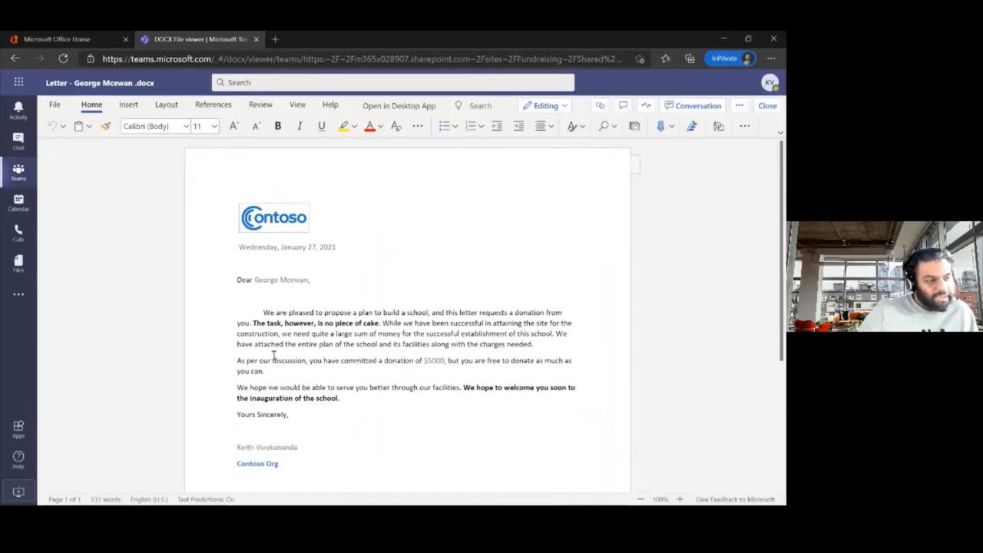
click(766, 108)
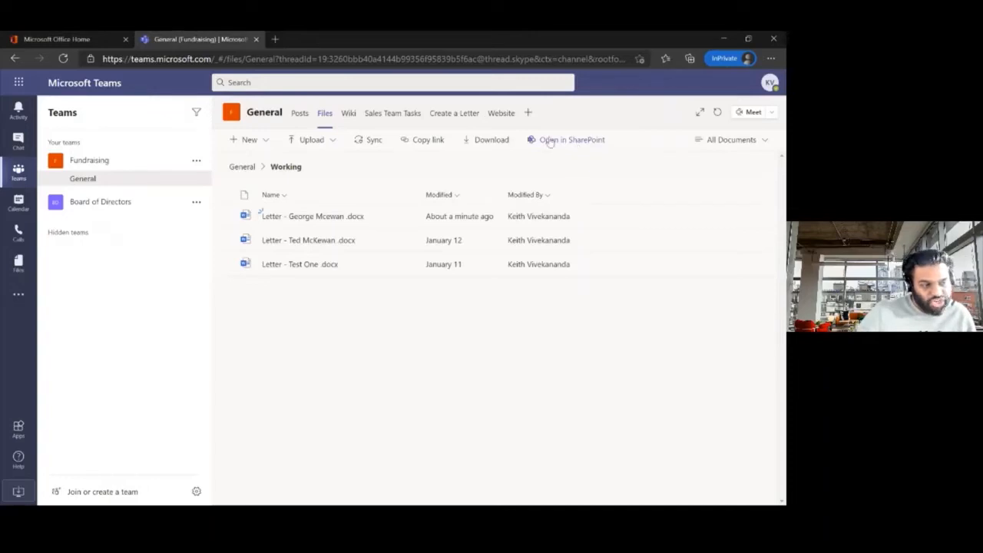
Step: Open the Working folder in SharePoint and select the newly generated letter
click(577, 143)
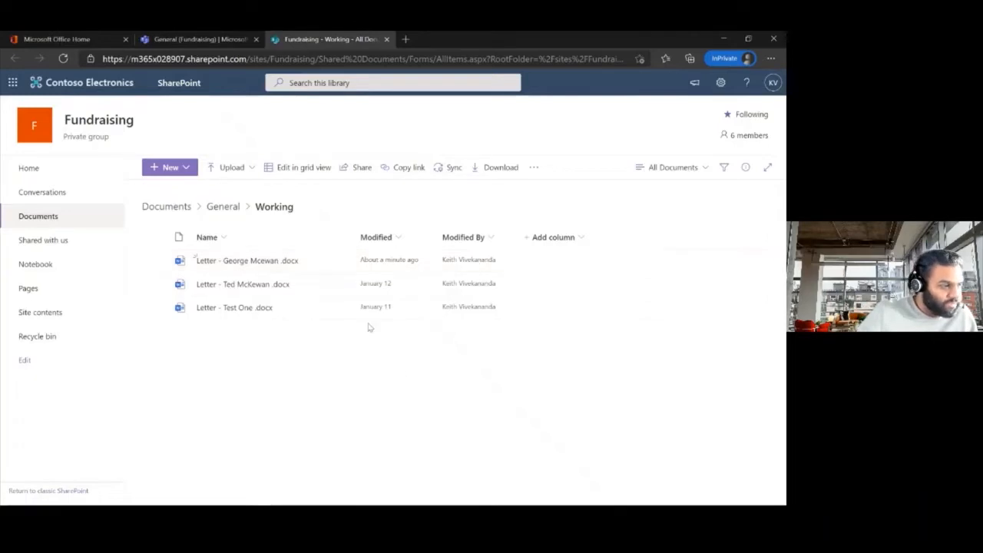
click(154, 261)
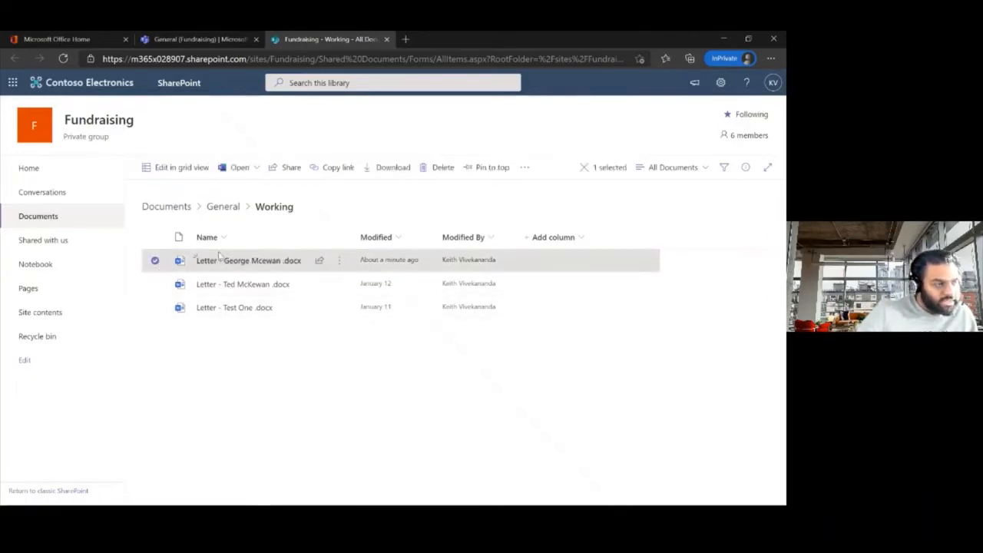
Step: Launch the Letter Approval flow on the new letter from the Automate menu
click(527, 168)
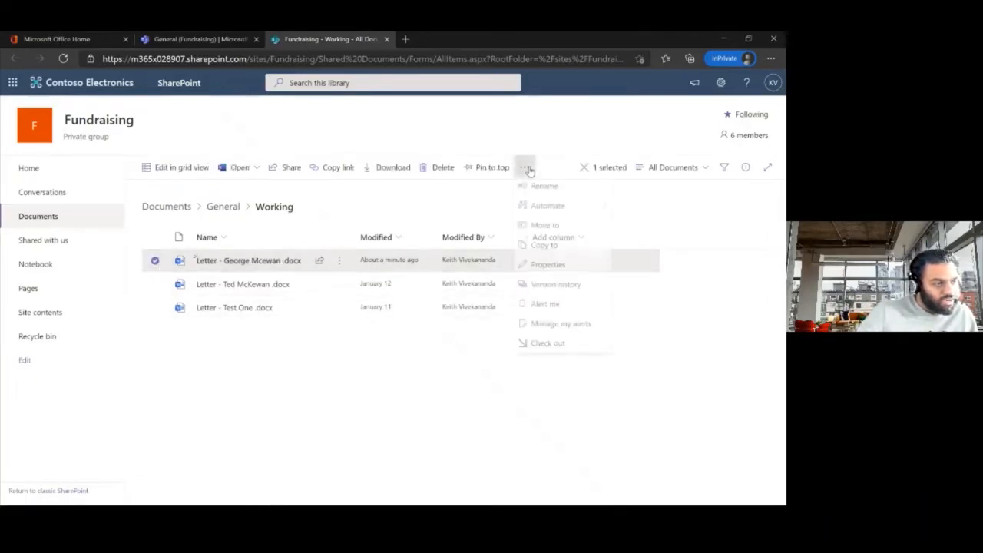
mouse_move(583, 221)
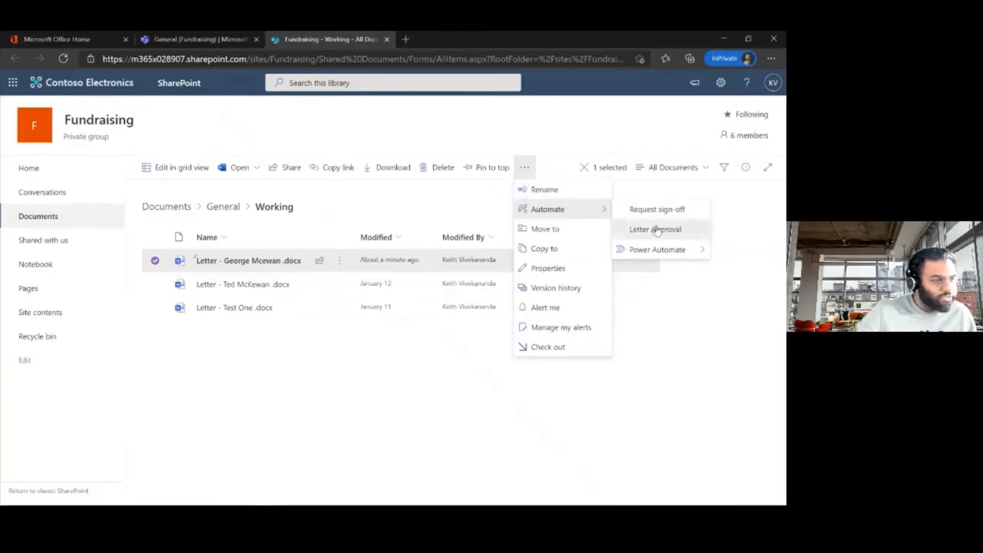
click(656, 230)
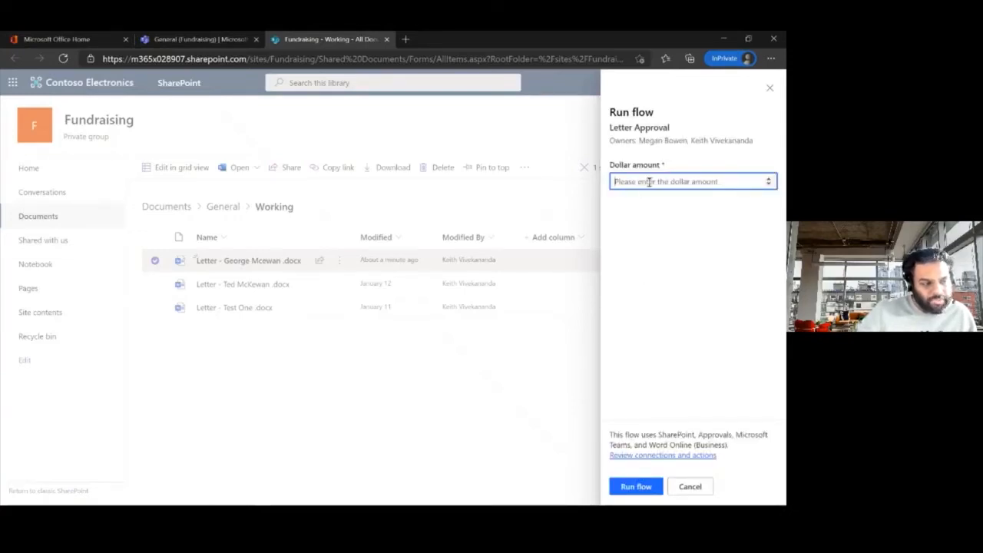
Step: Run the Letter Approval flow with a dollar amount of 5000
text(5000)
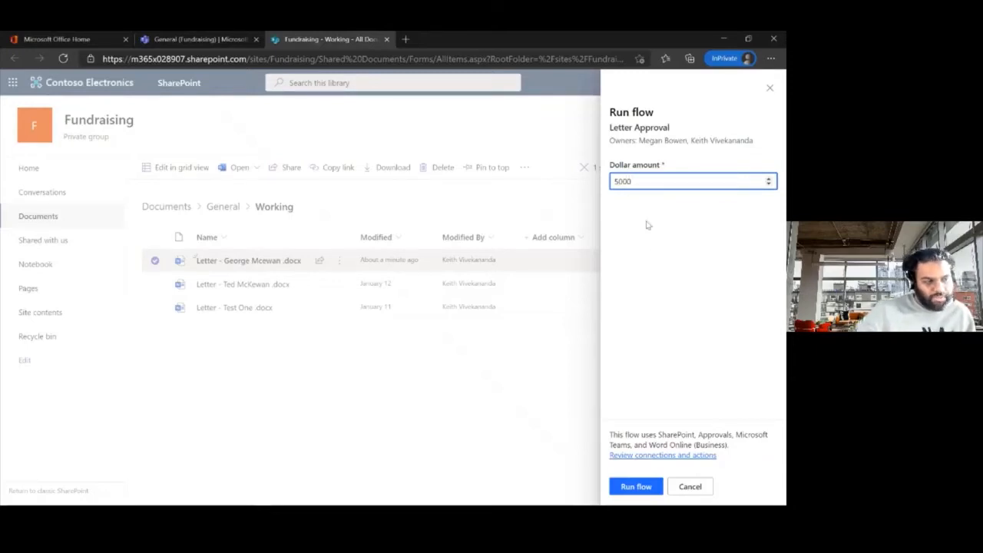
click(639, 485)
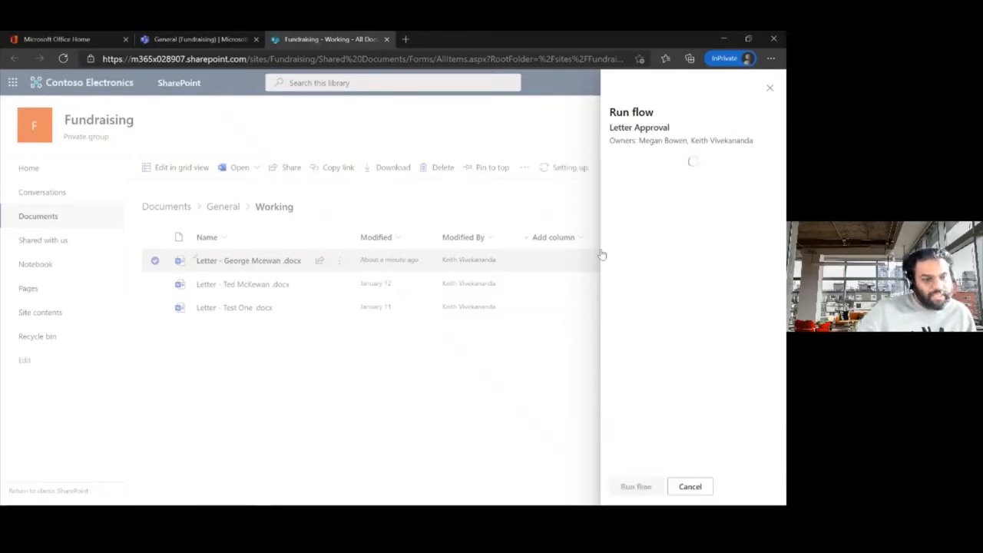
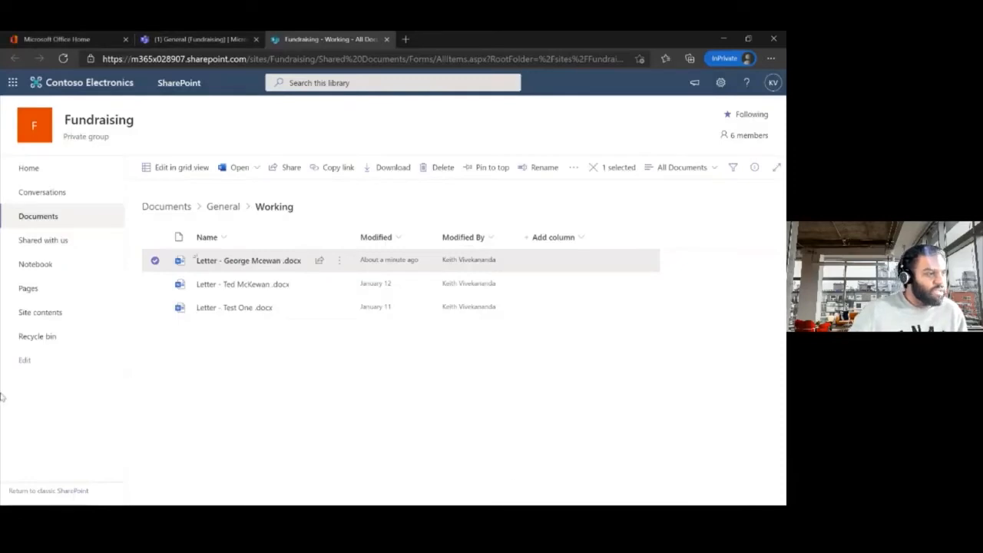
Step: In the Fundraising General channel's posts, choose Approve on the $5000 letter approval card
click(176, 39)
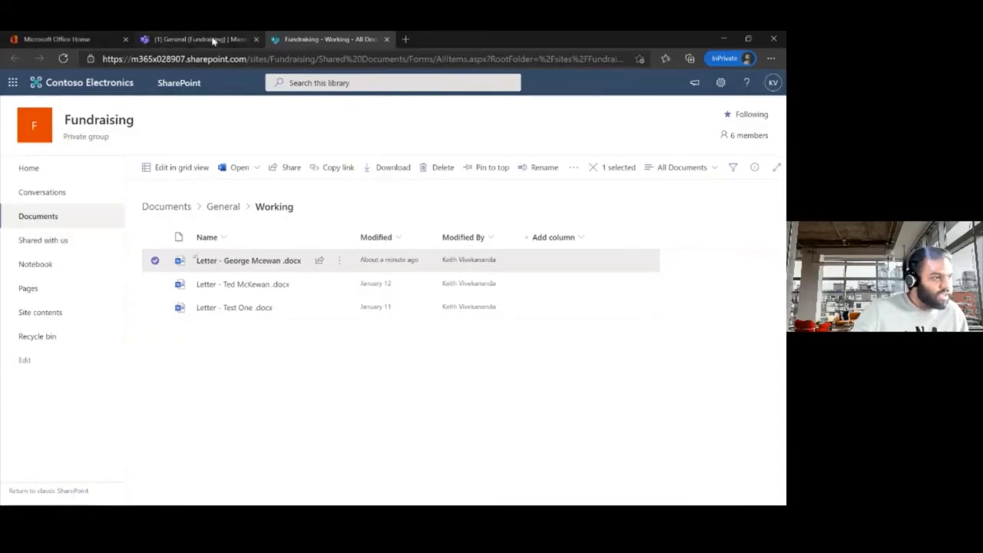
click(299, 117)
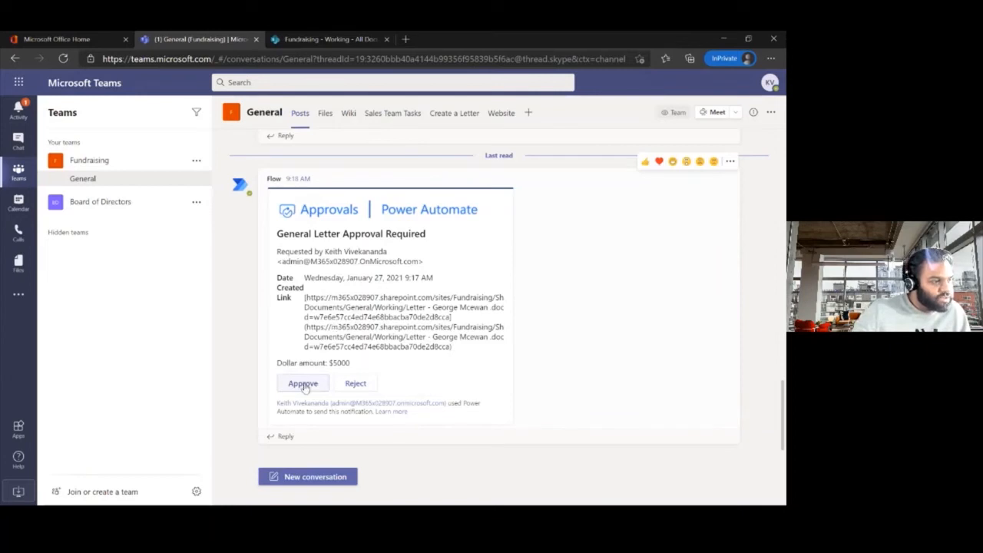
click(304, 386)
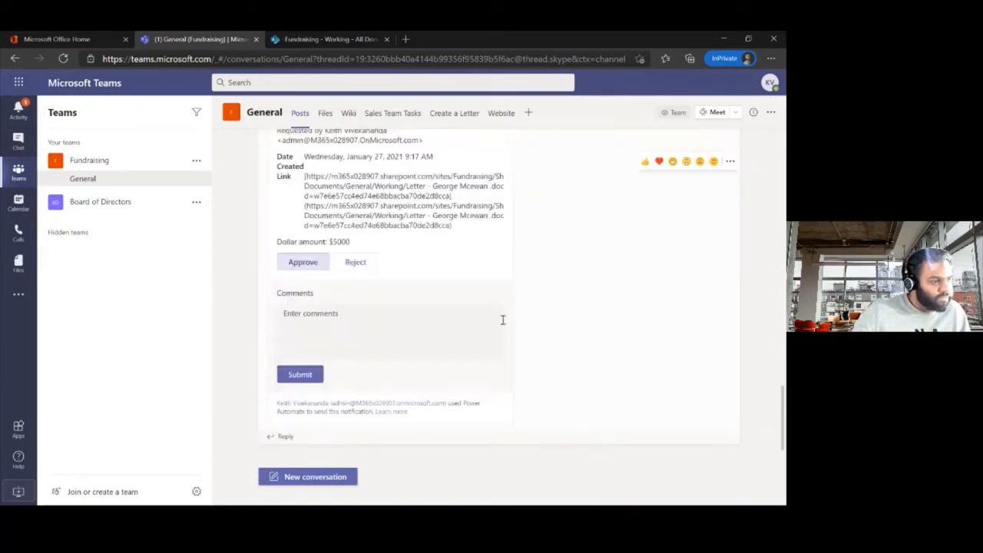
Step: Submit the approval with the comment 'Good job'
click(399, 316)
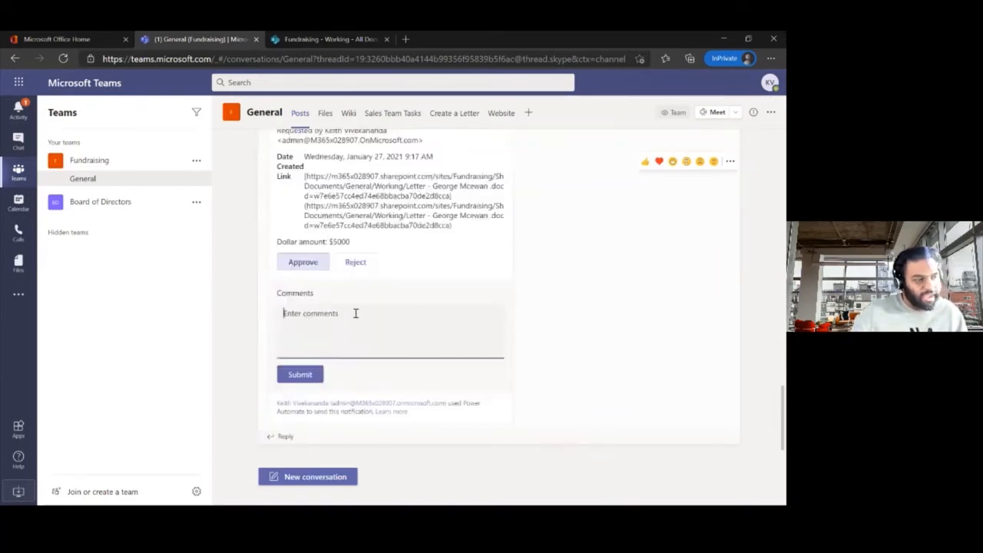
text(Good job)
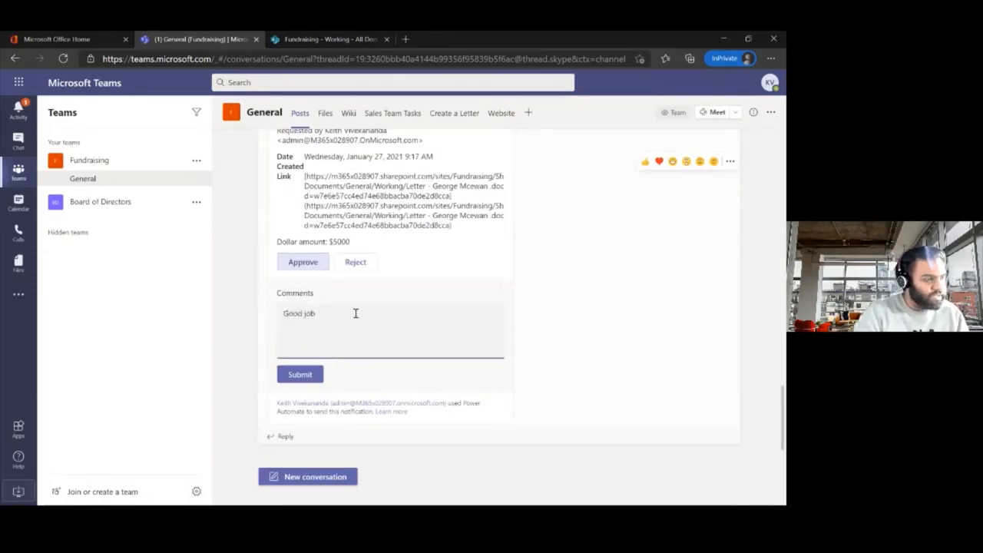
click(311, 377)
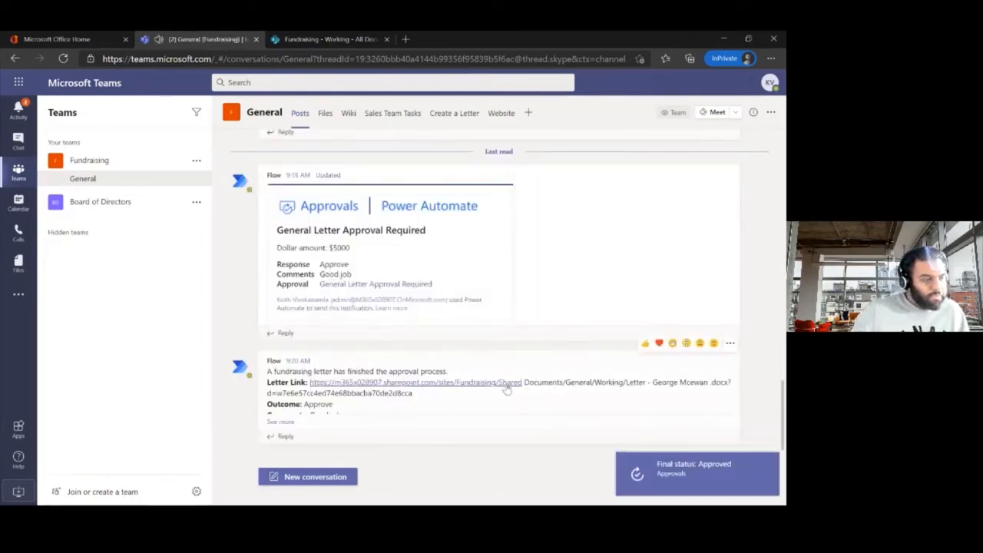
Step: Expand the Flow approval-complete message, then show the General channel's Files with the Final, Template and Working folders
click(281, 421)
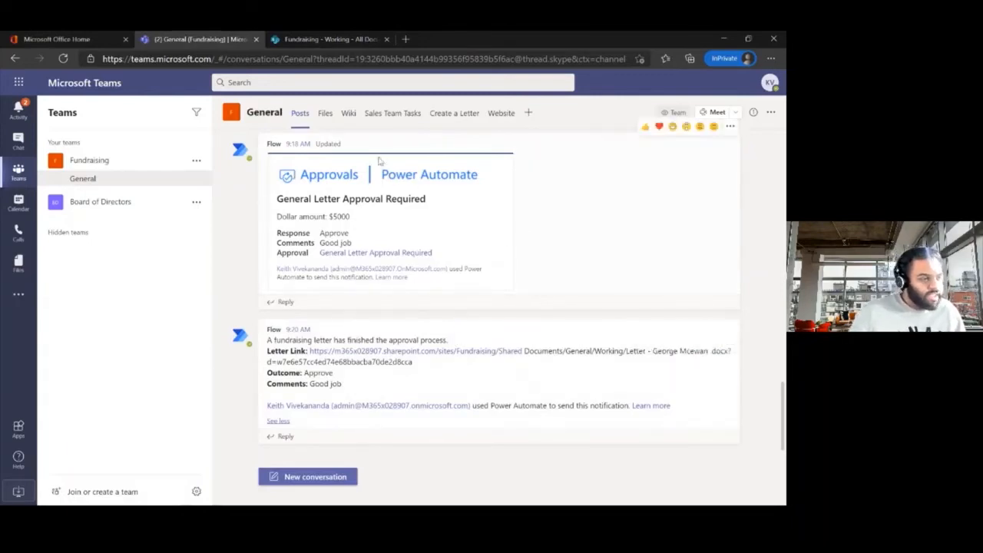
click(326, 116)
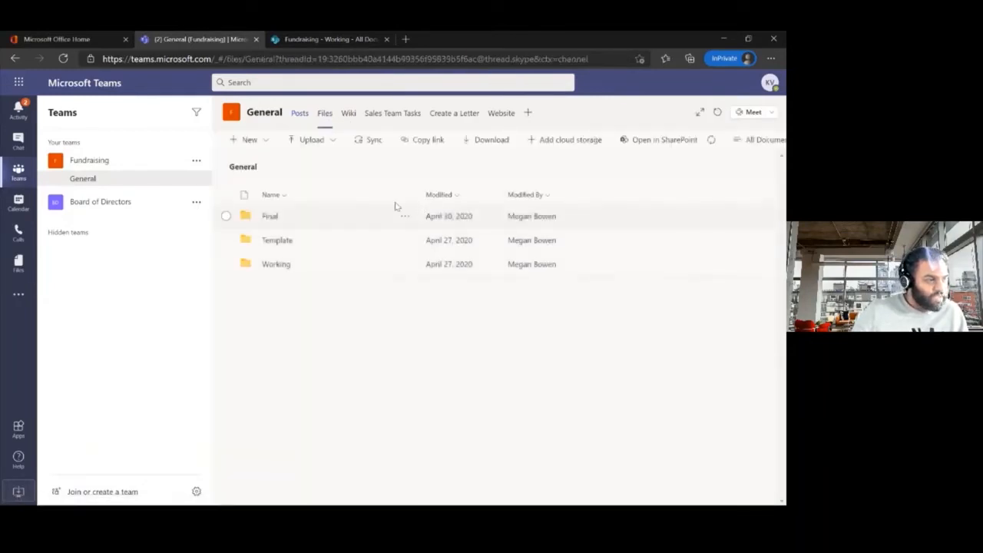
Step: Open the donor's letter .docx.pdf from the Final folder in the PDF viewer
click(269, 218)
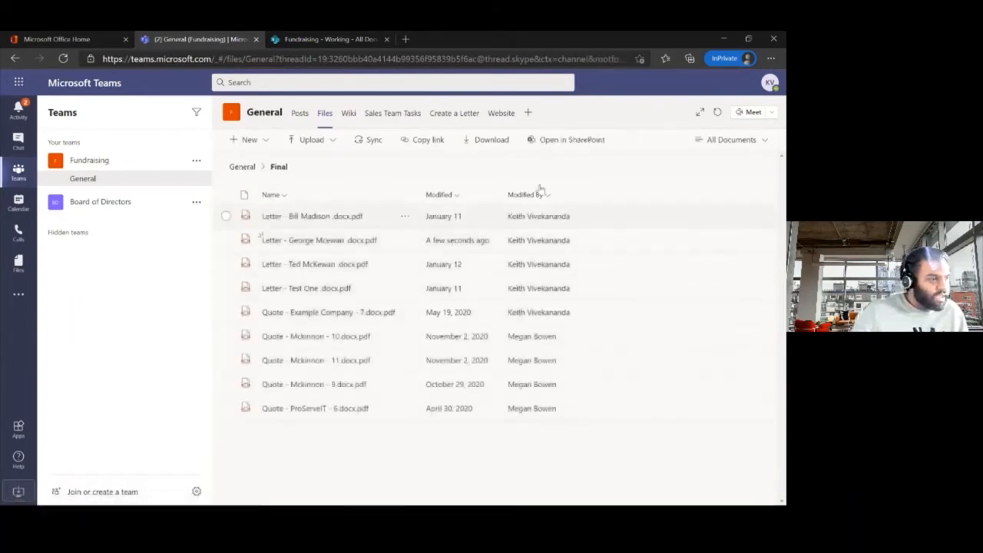
click(308, 242)
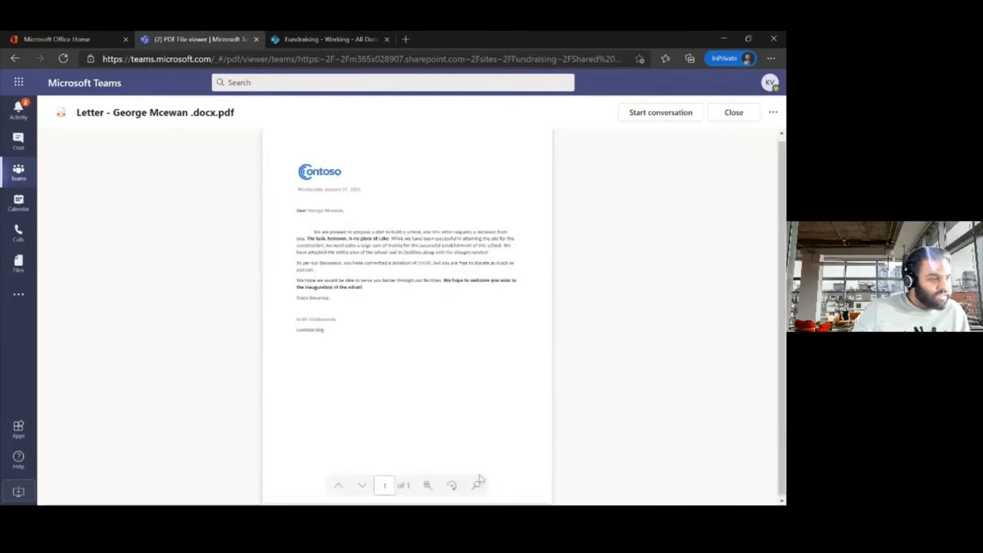
Step: Zoom the letter PDF to 100% to read it, then close the viewer
click(429, 488)
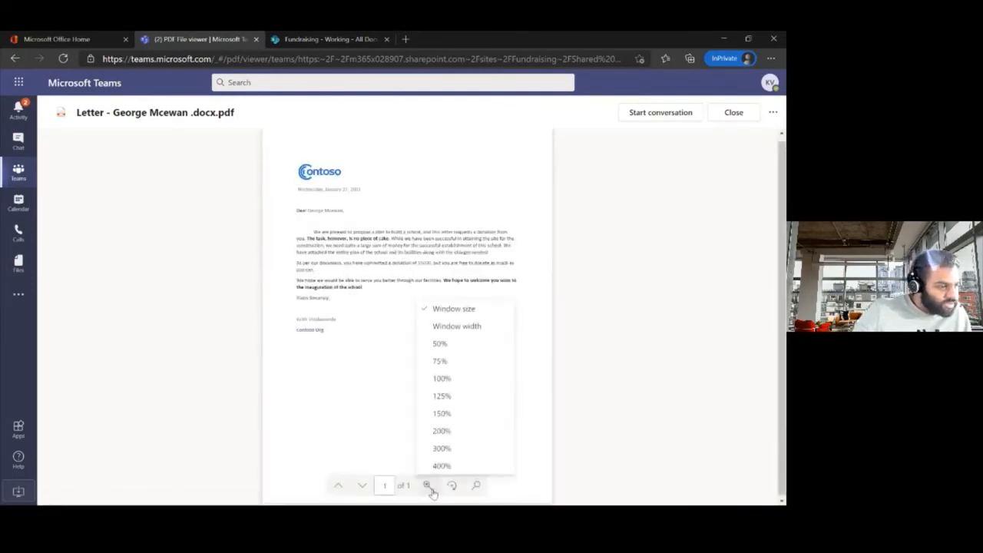
click(455, 381)
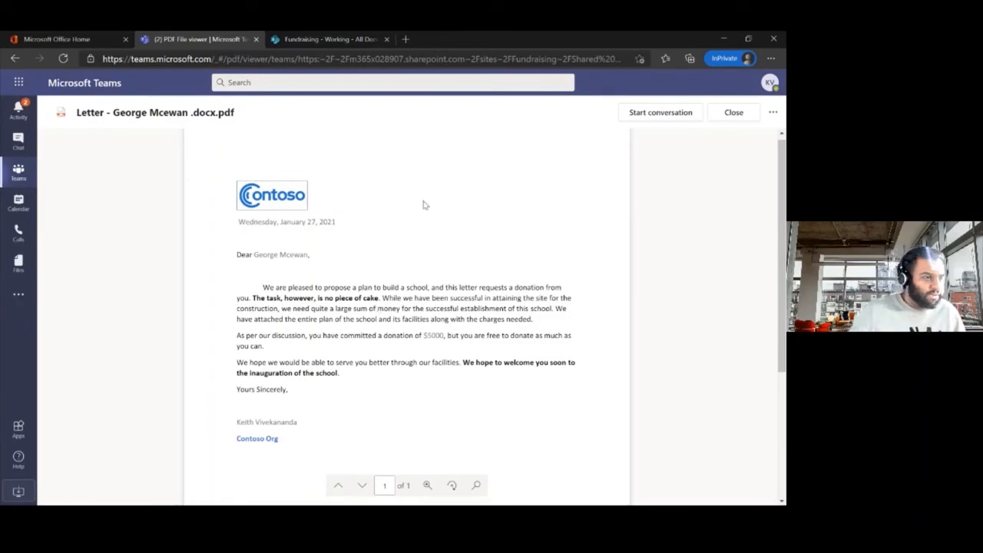
click(732, 115)
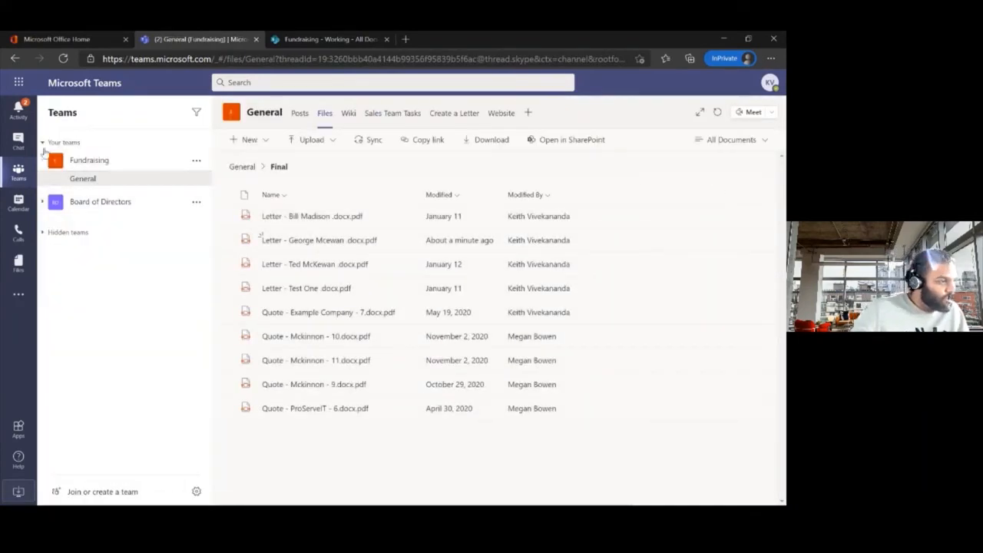
click(21, 144)
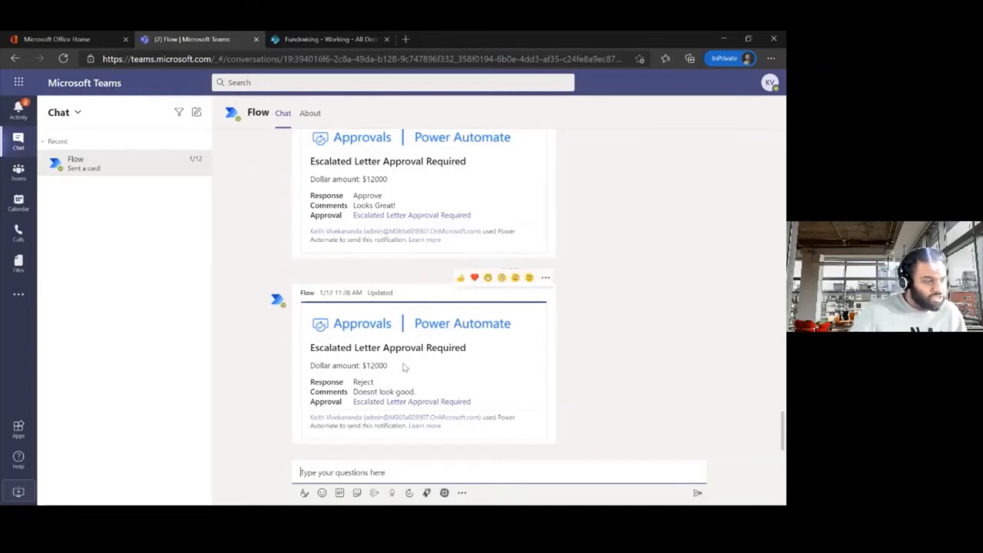
drag(403, 368, 365, 367)
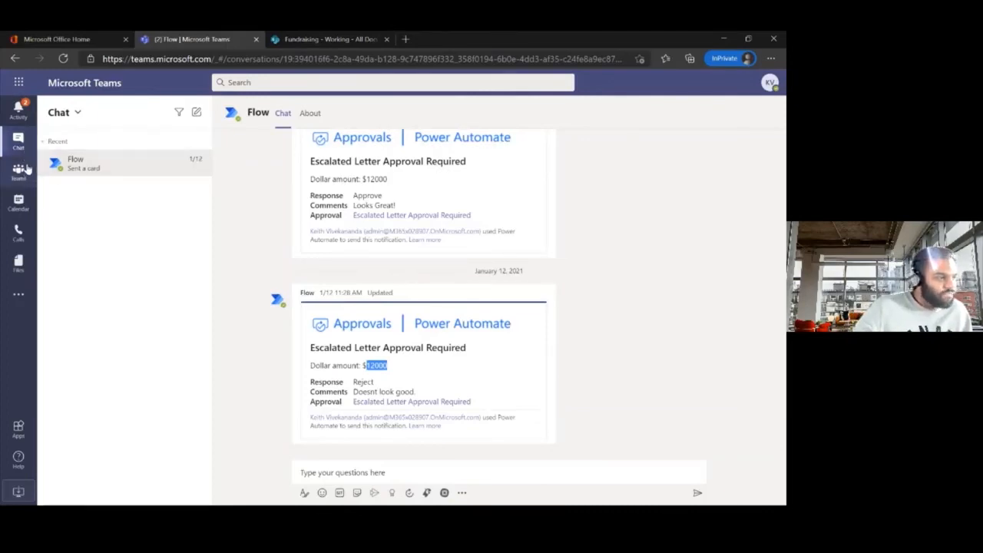
click(26, 175)
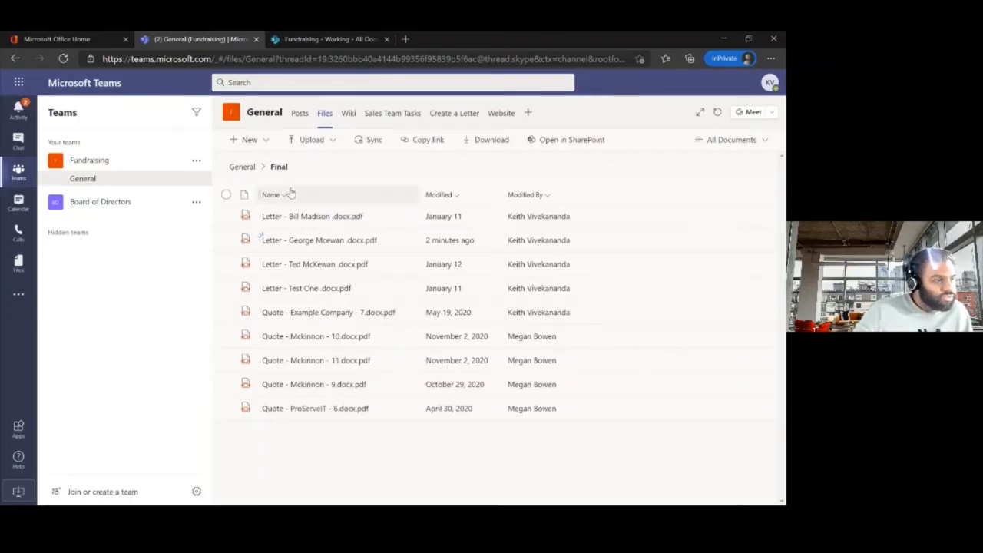
Step: Go up to General, open the Working folder to check the .docx letter, then switch to the slide show
click(242, 166)
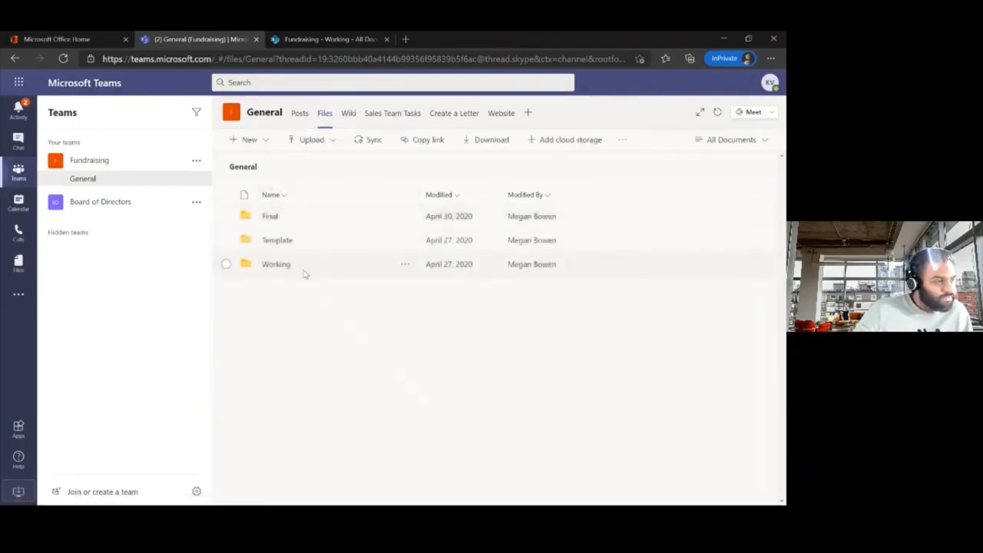
click(281, 265)
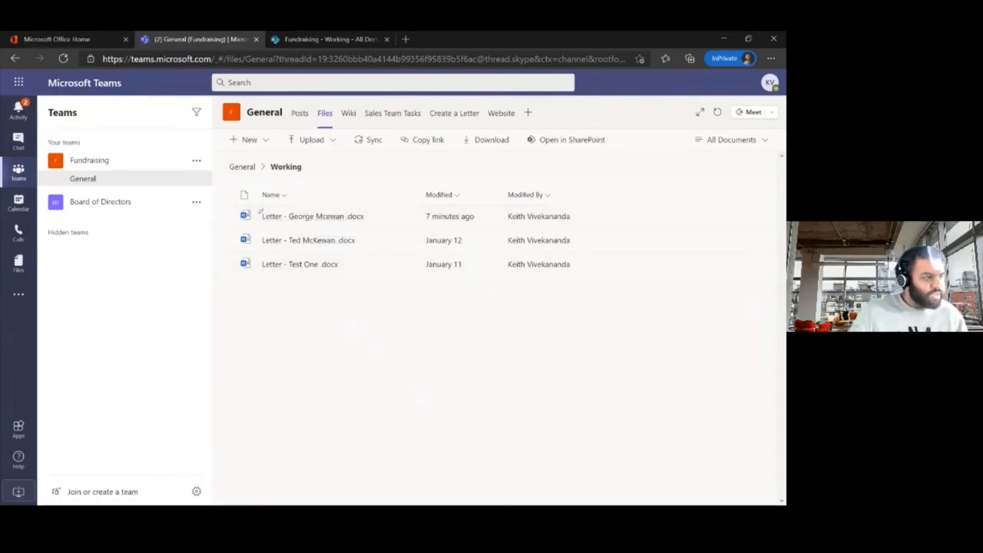
key(alt+Tab)
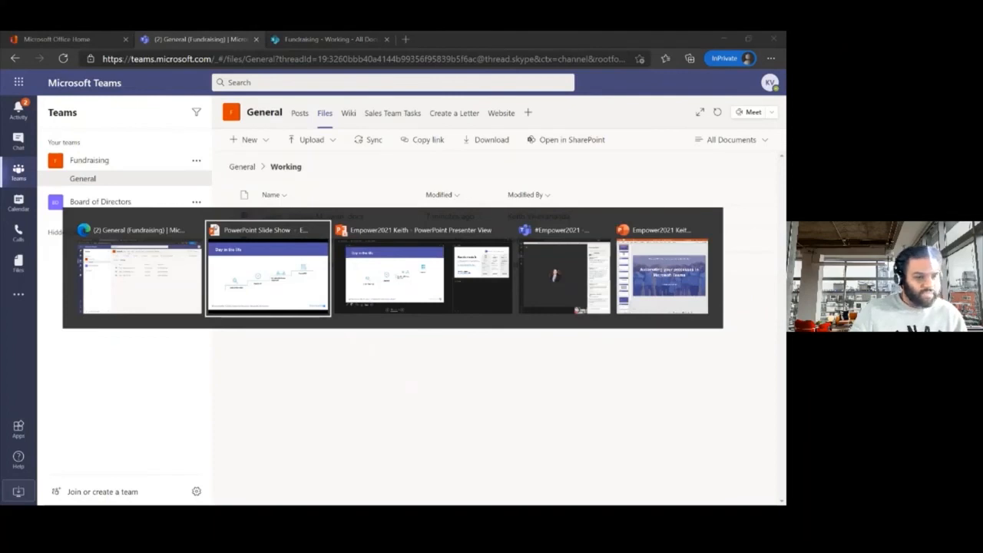